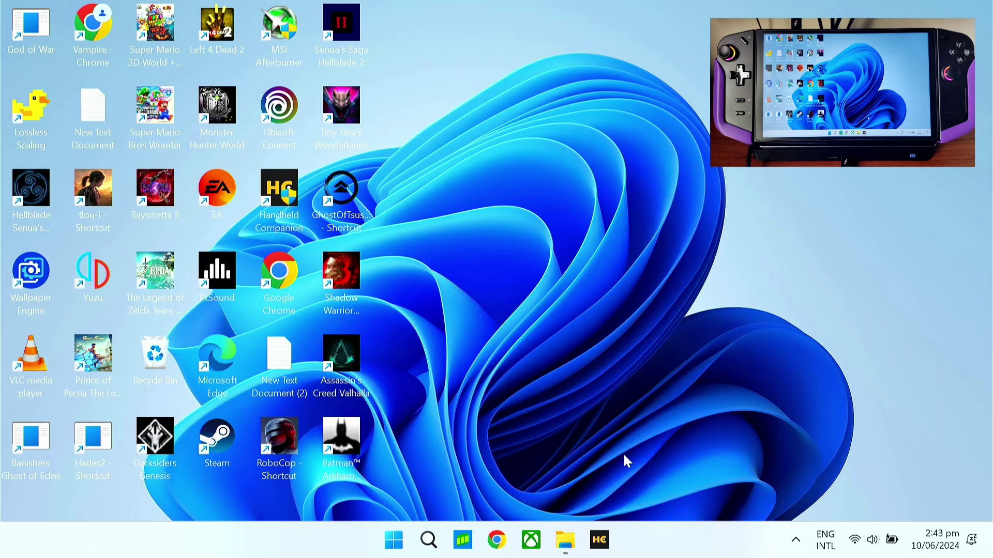
# Step: Find and launch qBittorrent from the recent searches
pyautogui.click(430, 541)
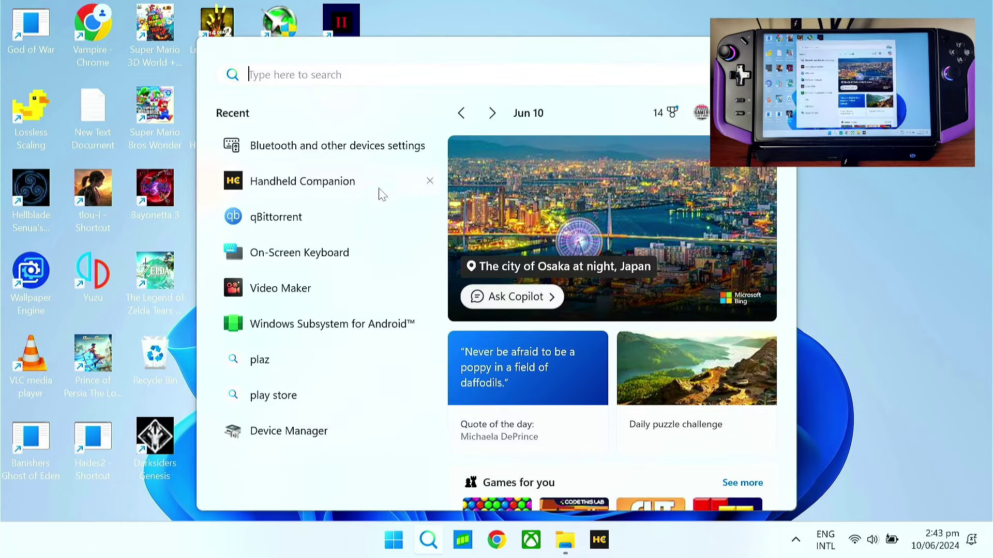
pyautogui.click(306, 215)
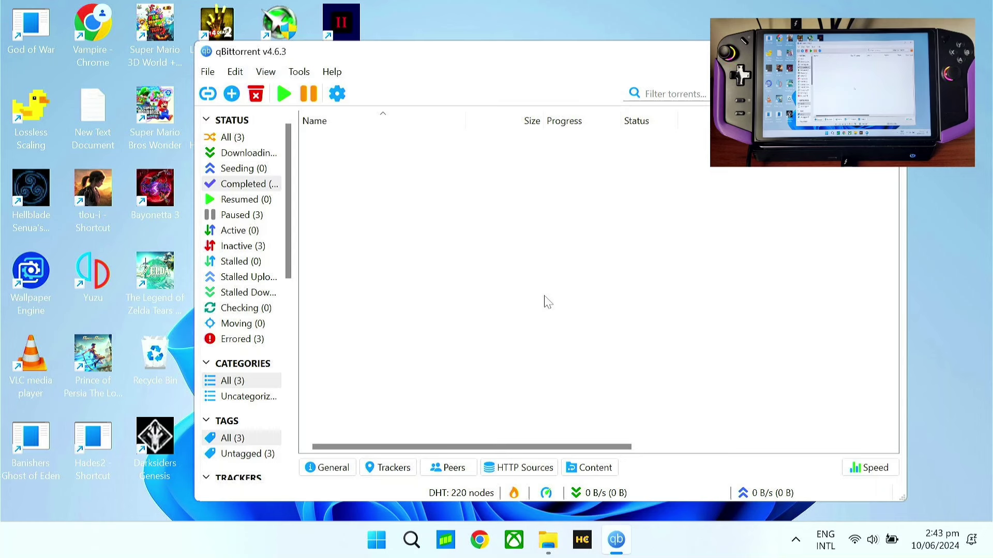
# Step: Switch to Chrome and search Google for qbittorrent
pyautogui.click(472, 552)
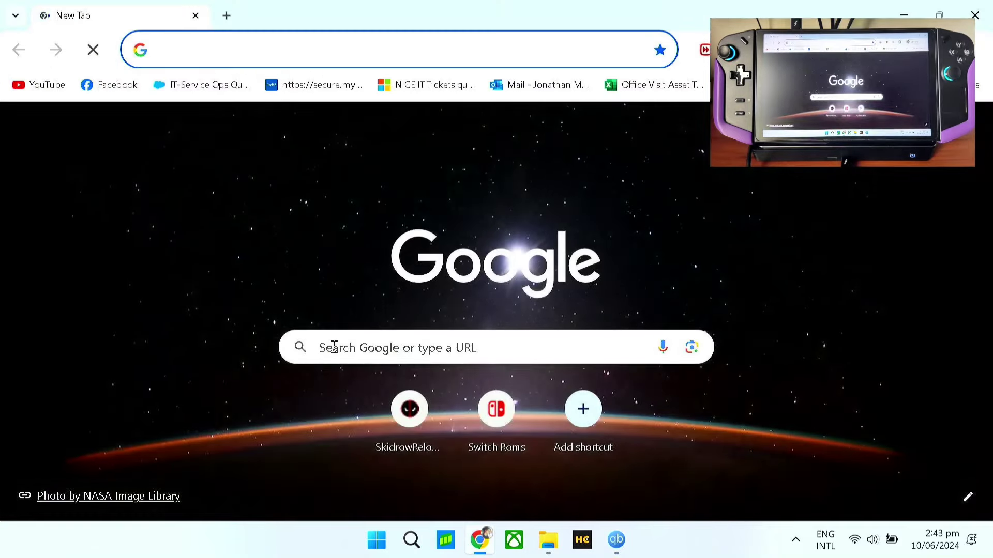
pyautogui.click(335, 348)
pyautogui.write('qbit')
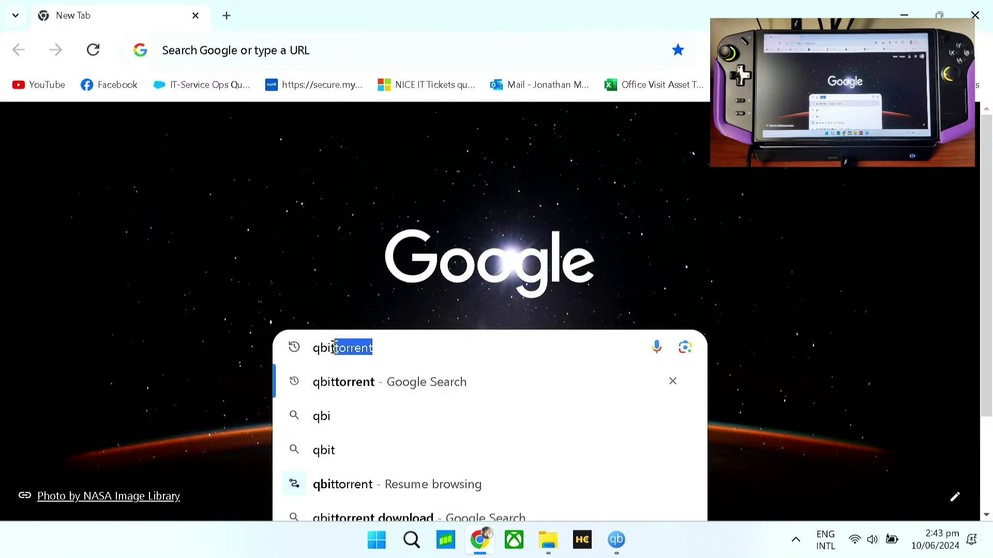
pyautogui.press('Return')
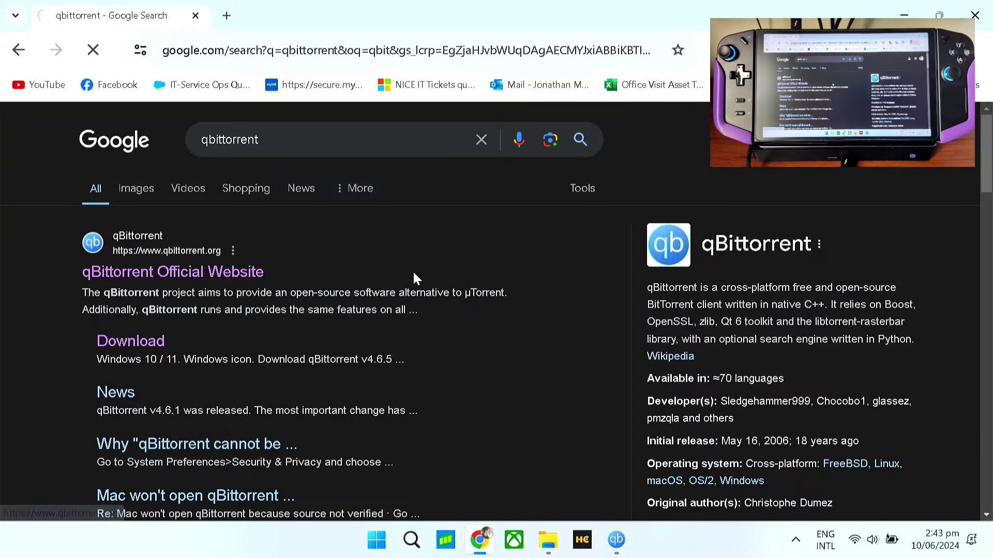
# Step: View the Windows 10 / 11 downloads on the official qBittorrent website's download page and close the browser
pyautogui.scroll(-1, 414, 275)
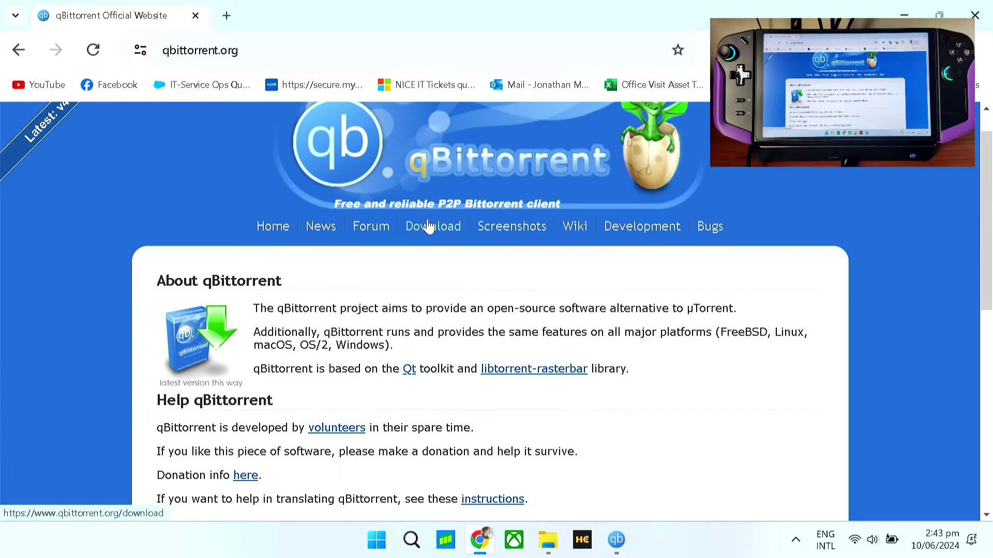
pyautogui.click(427, 226)
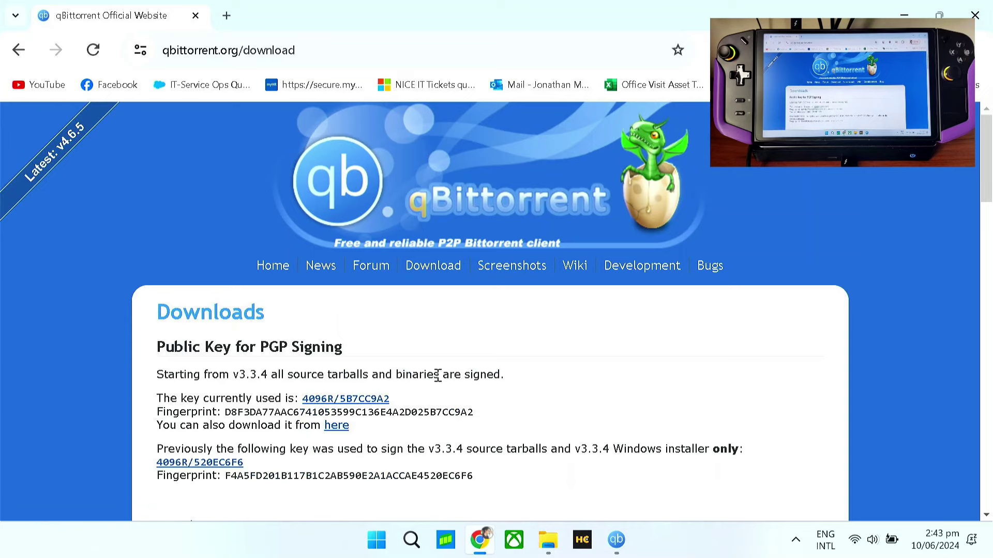
pyautogui.scroll(-5, 437, 374)
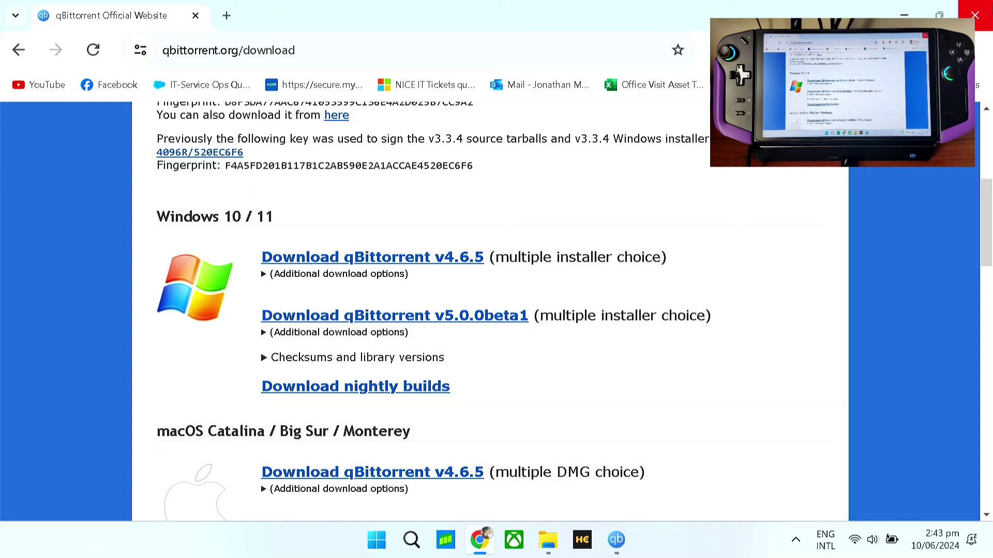
pyautogui.click(975, 15)
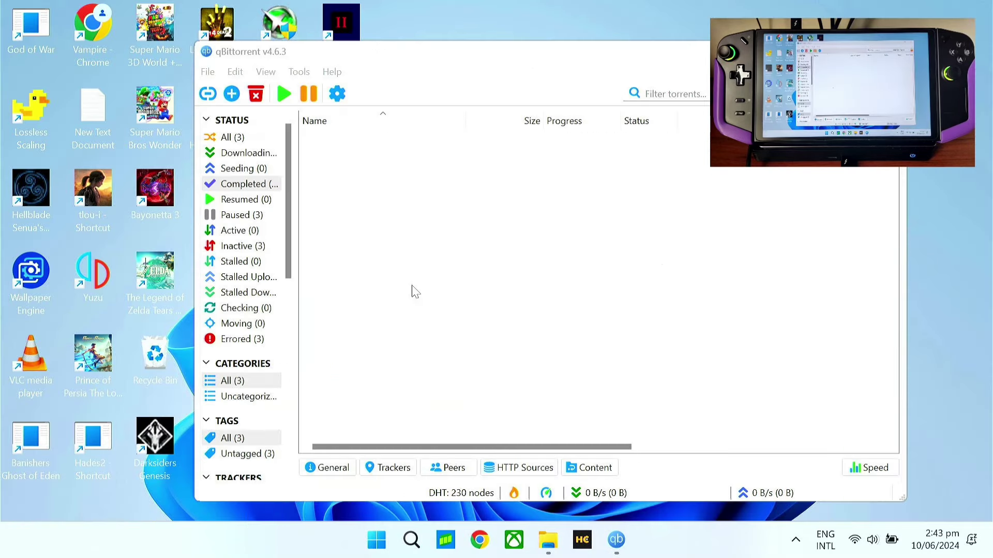
# Step: Switch to File Explorer and open the Red.Dead.Redemption.2.Build.1436.28-EMPRESS+Mr_Goldberg torrent from the user's Downloads folder in qBittorrent
pyautogui.click(550, 549)
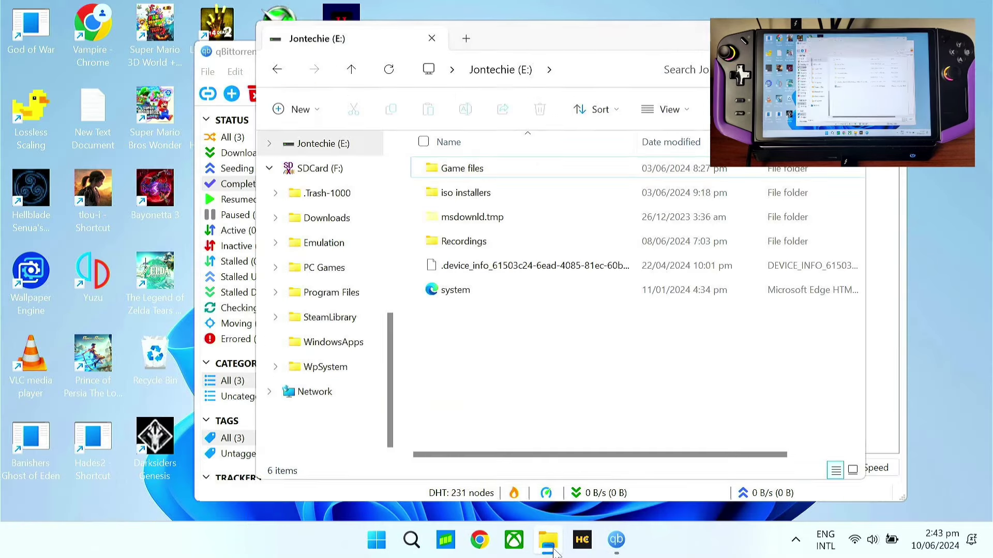
pyautogui.click(328, 217)
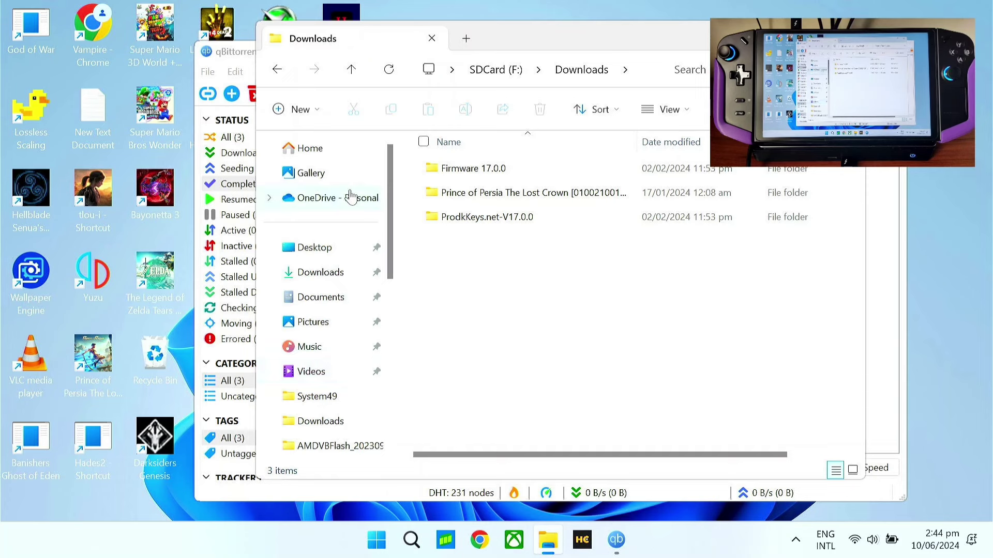
pyautogui.click(309, 271)
pyautogui.scroll(-1, 439, 265)
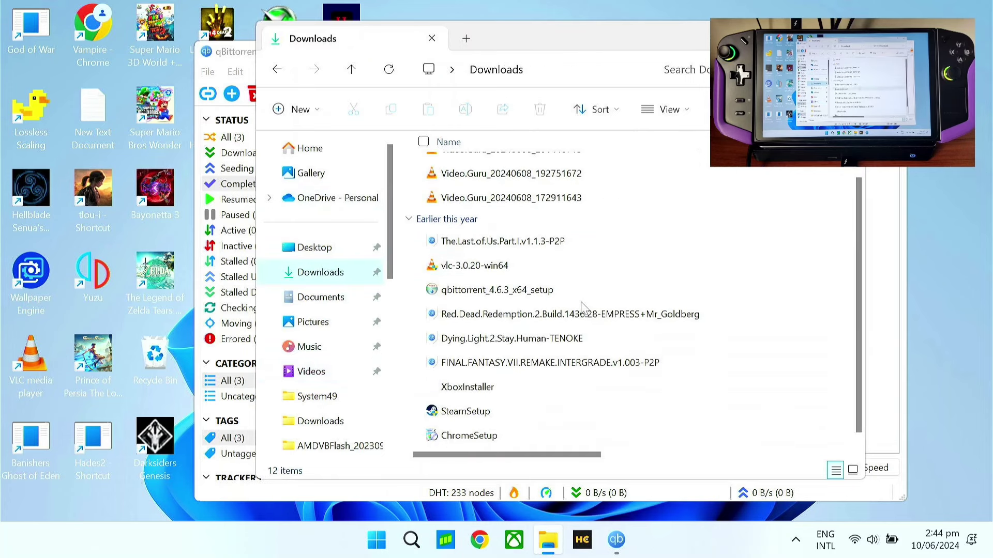
pyautogui.click(491, 324)
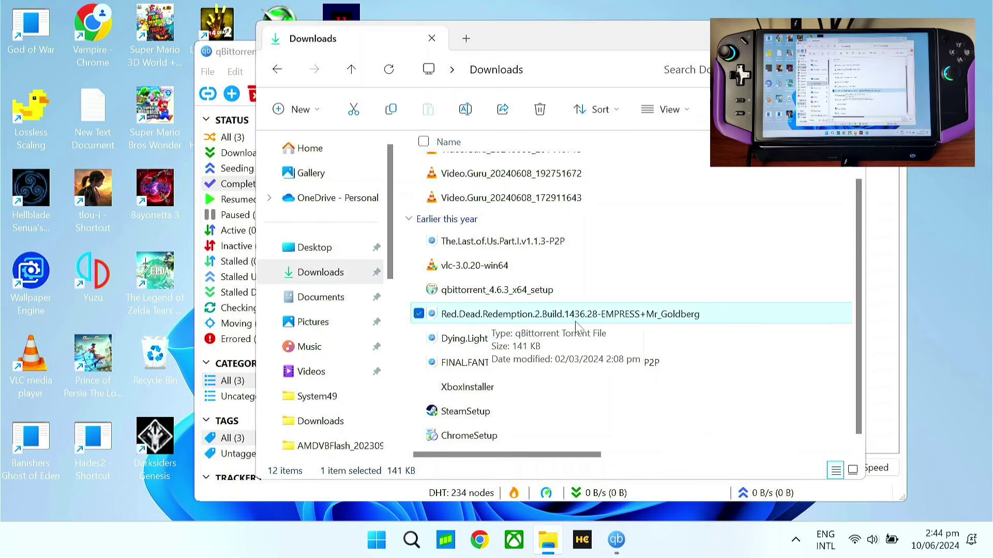
pyautogui.doubleClick(544, 327)
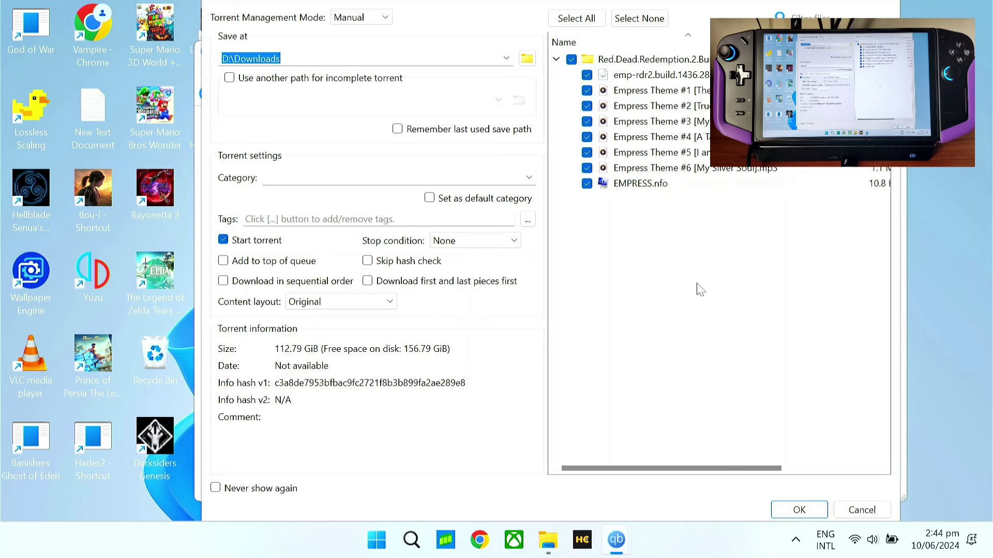
# Step: Cancel adding the Red Dead Redemption 2 torrent and close the File Explorer and qBittorrent windows
pyautogui.click(861, 511)
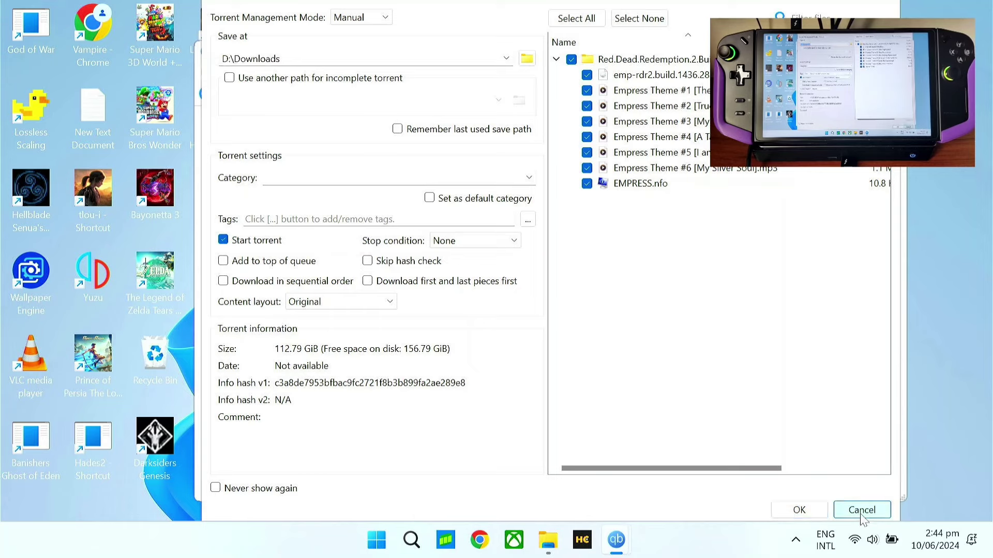
pyautogui.click(516, 35)
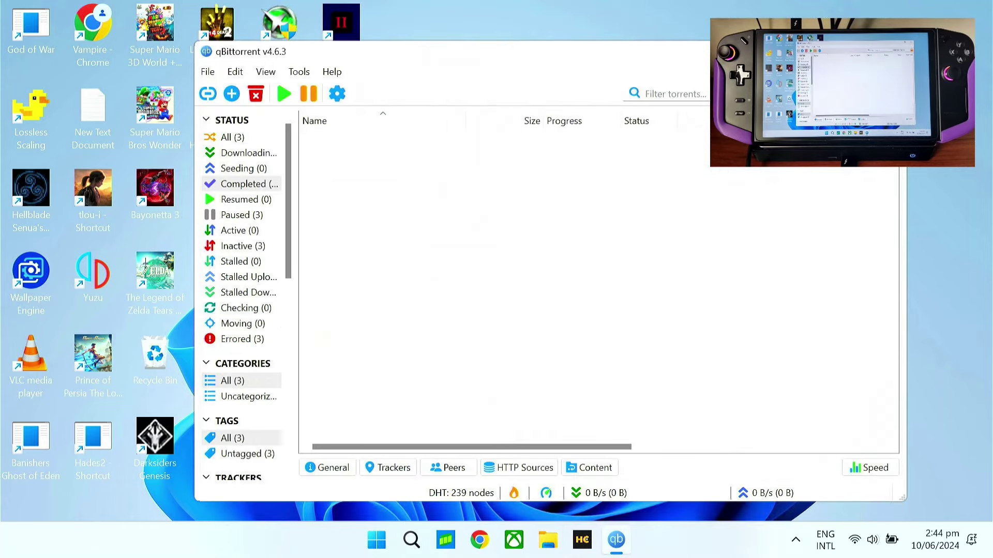
pyautogui.hotkey('alt', 'F4')
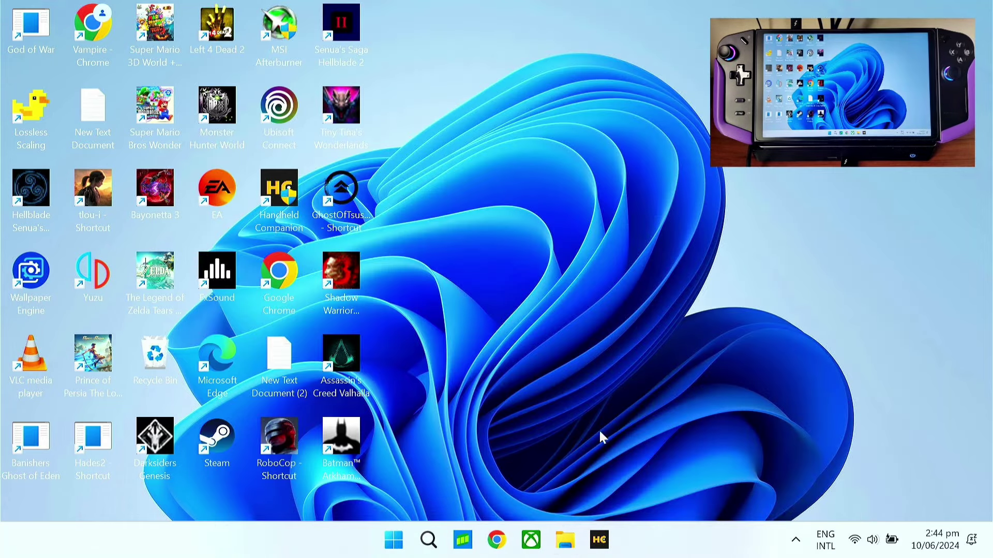
# Step: Open a File Explorer window and view the disc images in the iso installers folder on the E: drive
pyautogui.press('super+e')
pyautogui.scroll(-4, 321, 288)
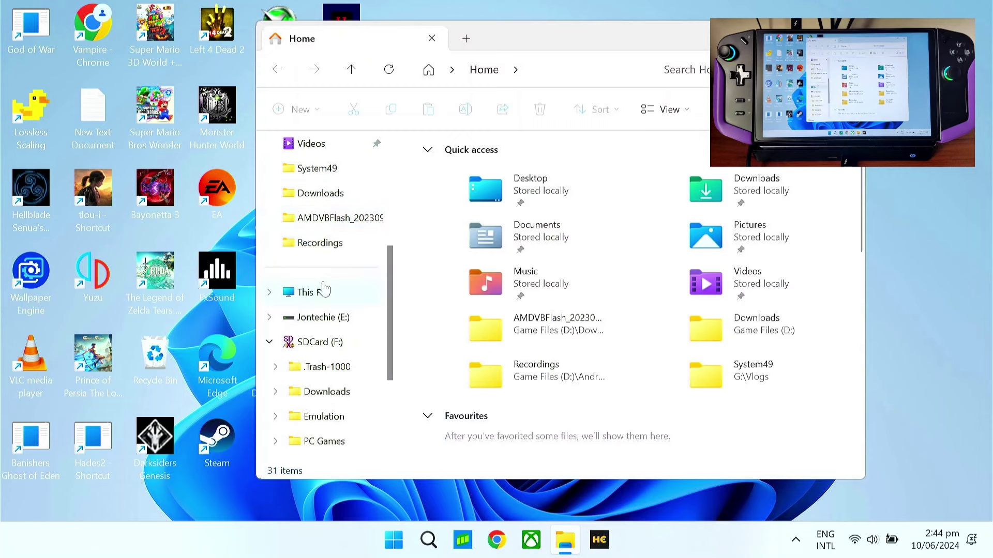
pyautogui.click(317, 317)
pyautogui.doubleClick(484, 192)
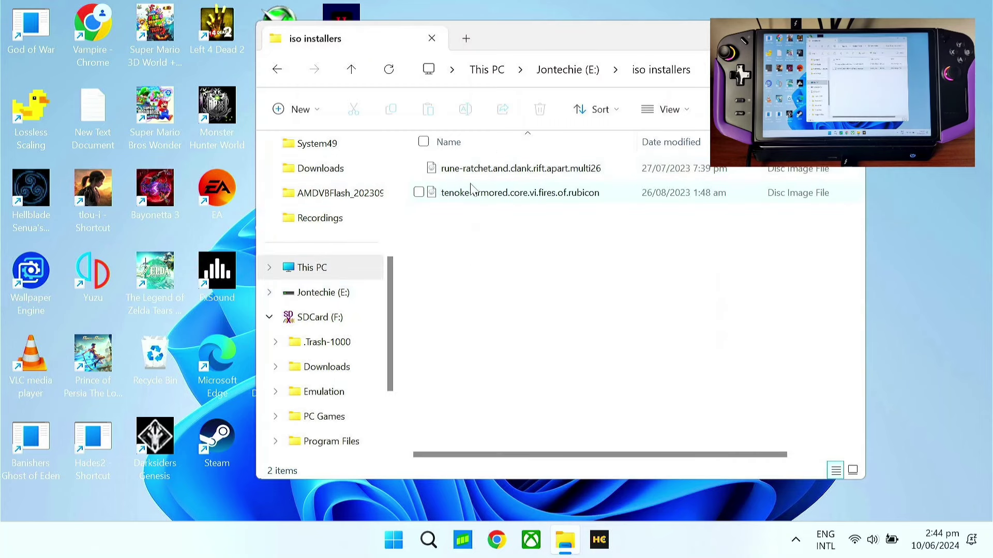
pyautogui.moveTo(490, 199)
pyautogui.moveTo(464, 176)
# Step: Look through the GodOfWar folder inside Game files on the E: drive to locate the GoW application
pyautogui.click(352, 71)
pyautogui.click(471, 170)
pyautogui.doubleClick(471, 171)
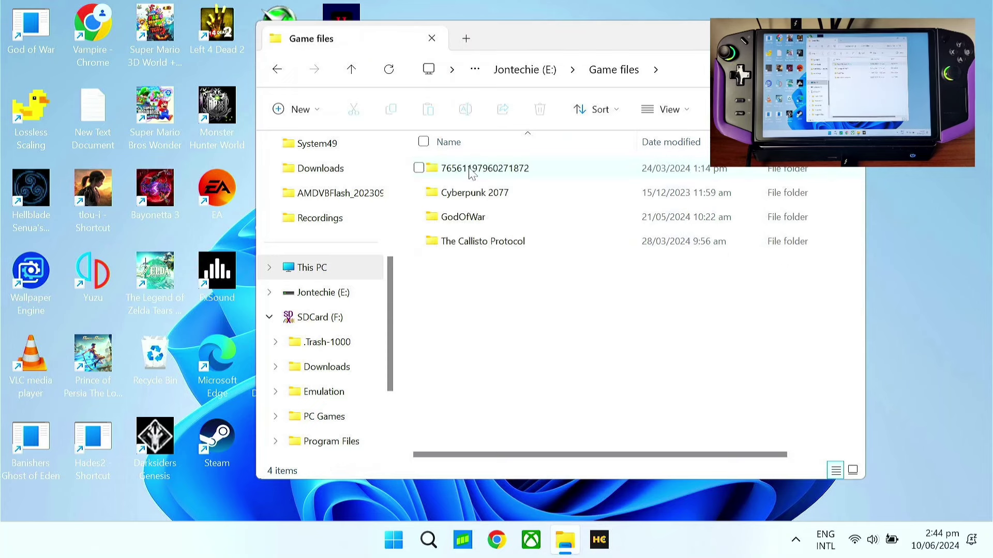
pyautogui.doubleClick(477, 215)
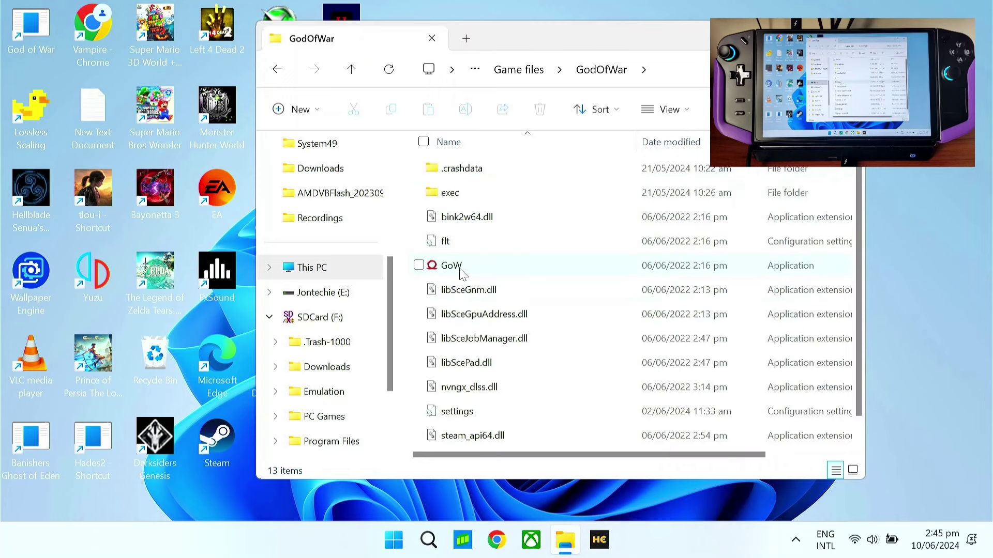
pyautogui.moveTo(461, 273)
# Step: Return to the iso installers folder on the E: drive and mount the rune-ratchet.and.clank.rift.apart.multi26 disc image
pyautogui.click(355, 76)
pyautogui.click(354, 76)
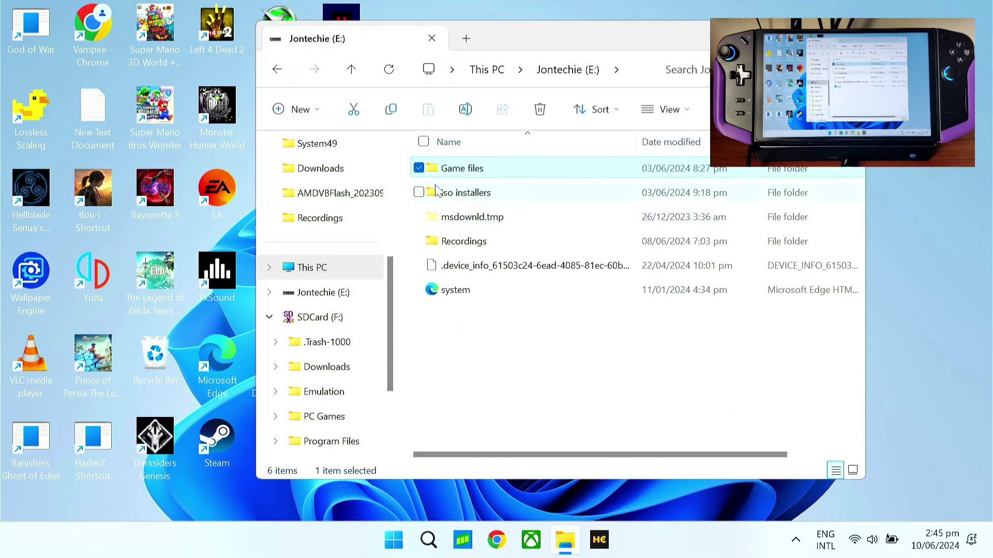
pyautogui.doubleClick(444, 195)
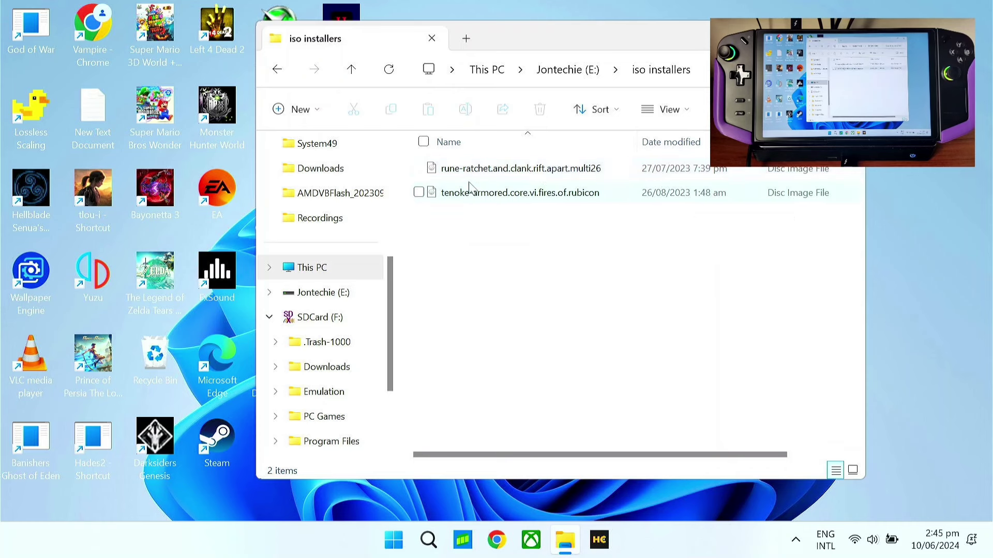
pyautogui.moveTo(462, 181)
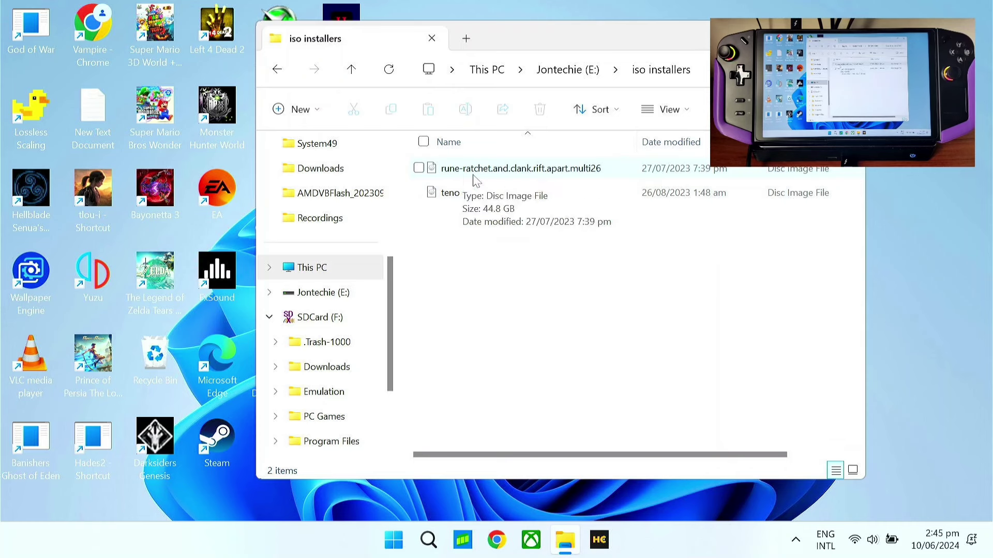
pyautogui.doubleClick(511, 176)
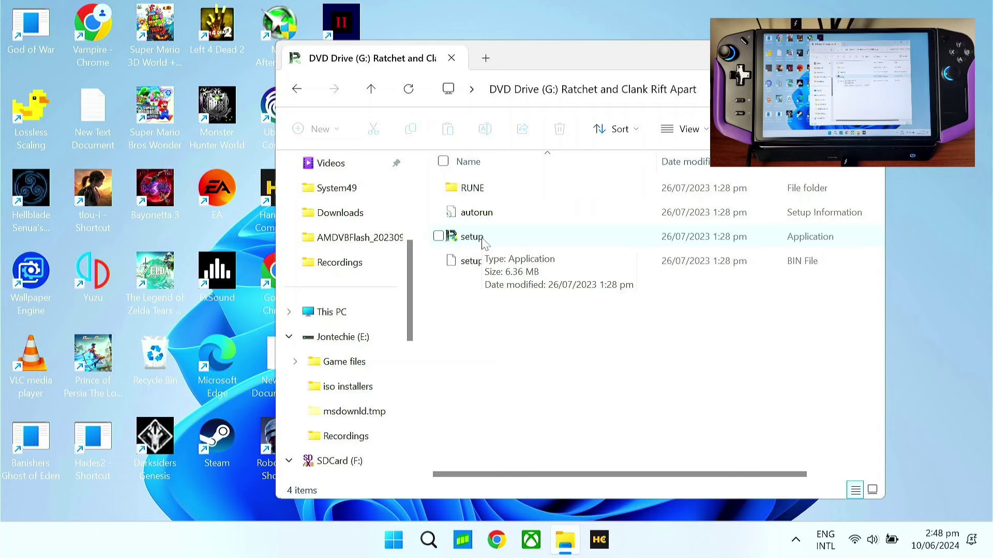
# Step: Run setup from the mounted DVD drive, allow it through SmartScreen and User Account Control, and dismiss the disc image security warning
pyautogui.doubleClick(500, 240)
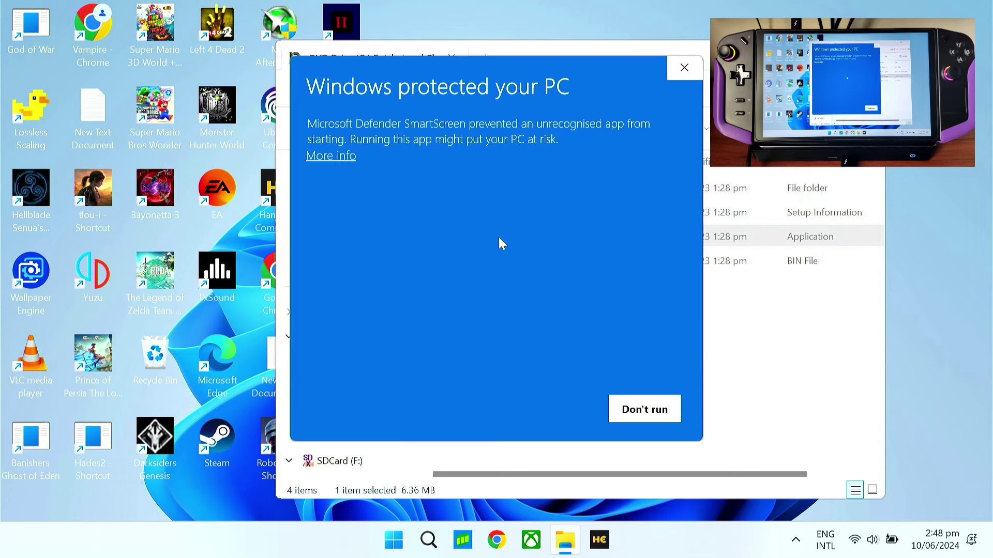
pyautogui.click(329, 157)
pyautogui.click(539, 417)
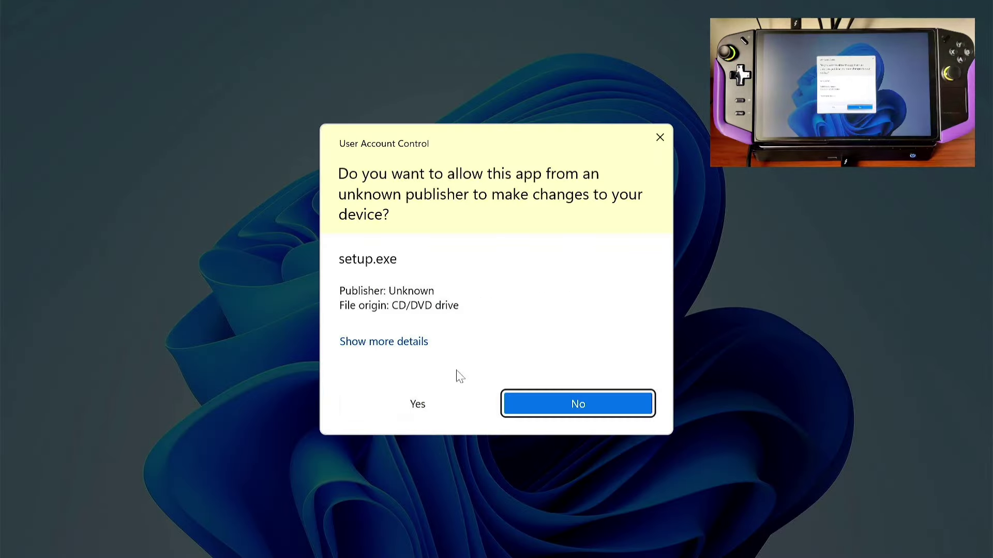
pyautogui.click(416, 405)
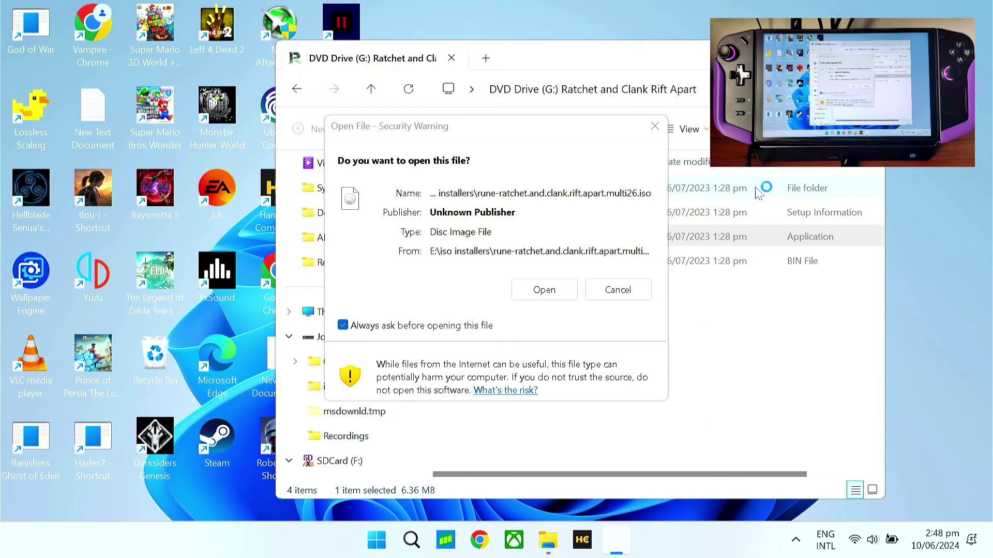
pyautogui.click(655, 126)
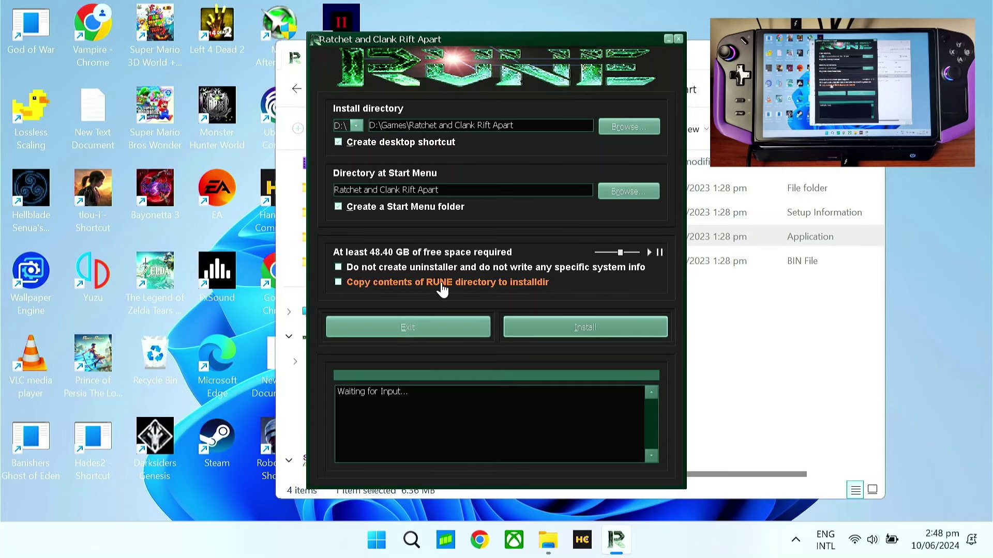
# Step: Install Ratchet and Clank Rift Apart with the options to copy the RUNE directory contents and not create an uninstaller enabled
pyautogui.click(339, 282)
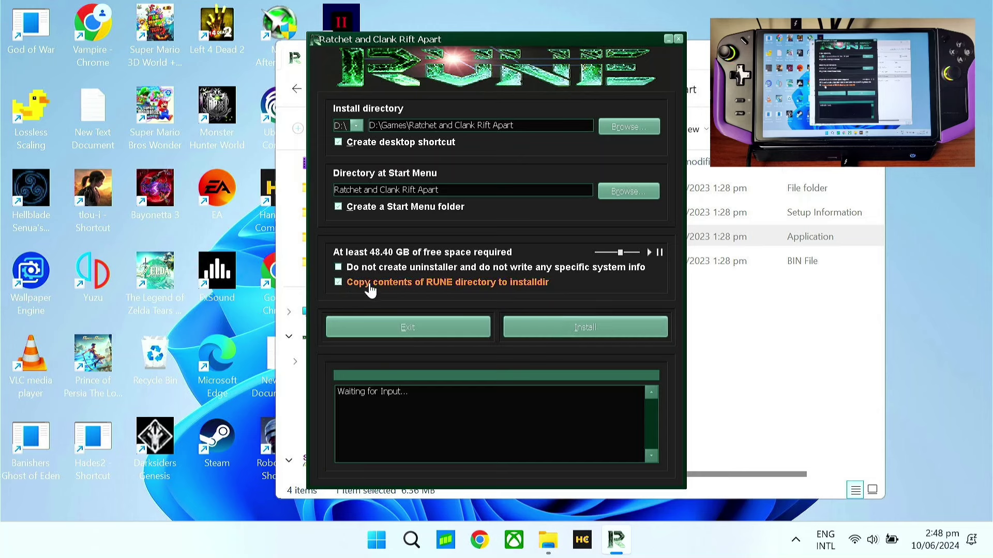
pyautogui.click(339, 268)
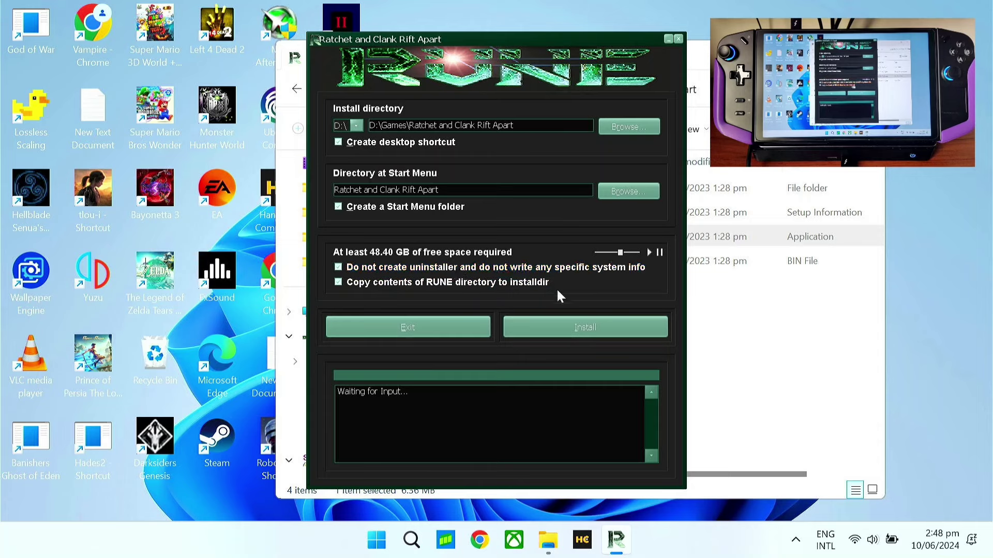
pyautogui.click(563, 322)
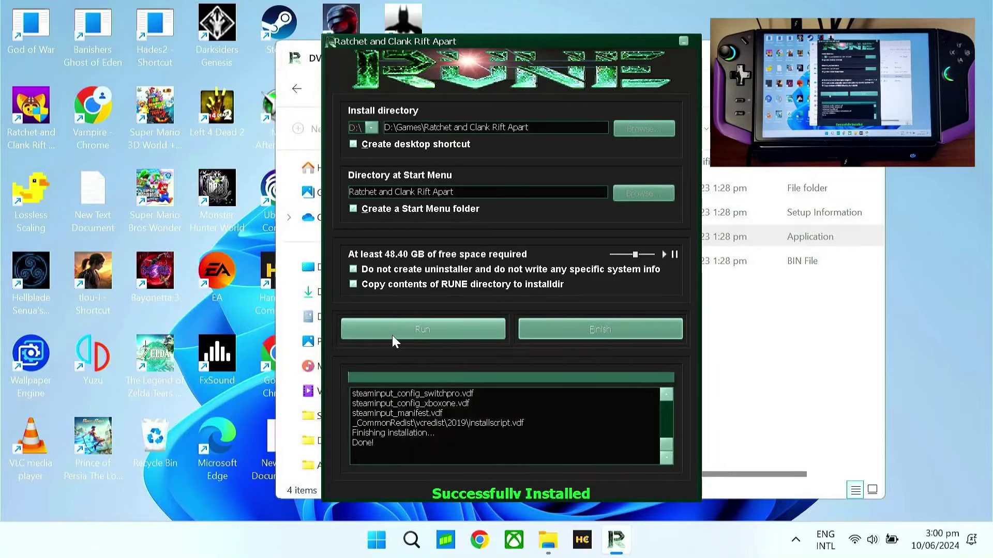
# Step: Finish the installer, close the DVD drive window and select the Ratchet and Clank Rift Apart desktop shortcut
pyautogui.click(600, 330)
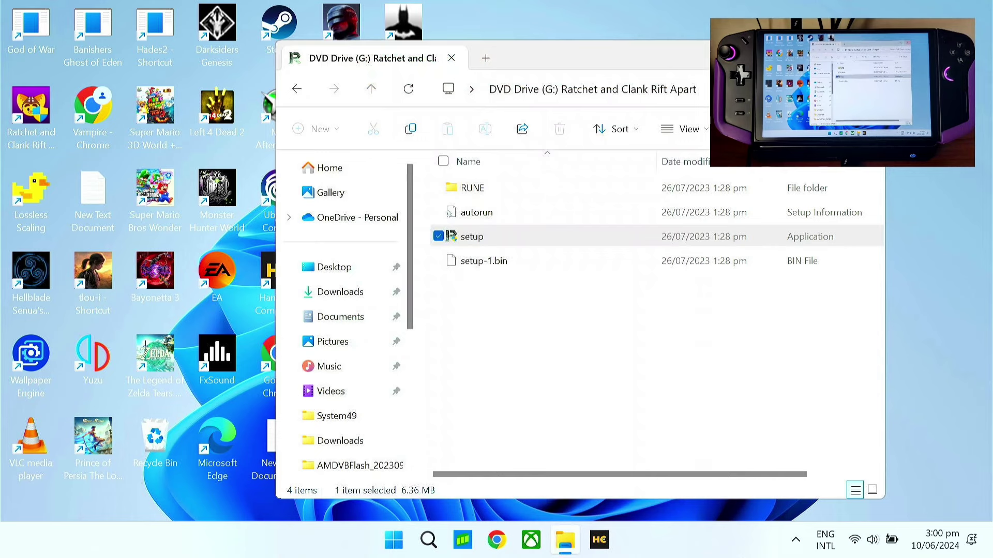
pyautogui.hotkey('alt', 'F4')
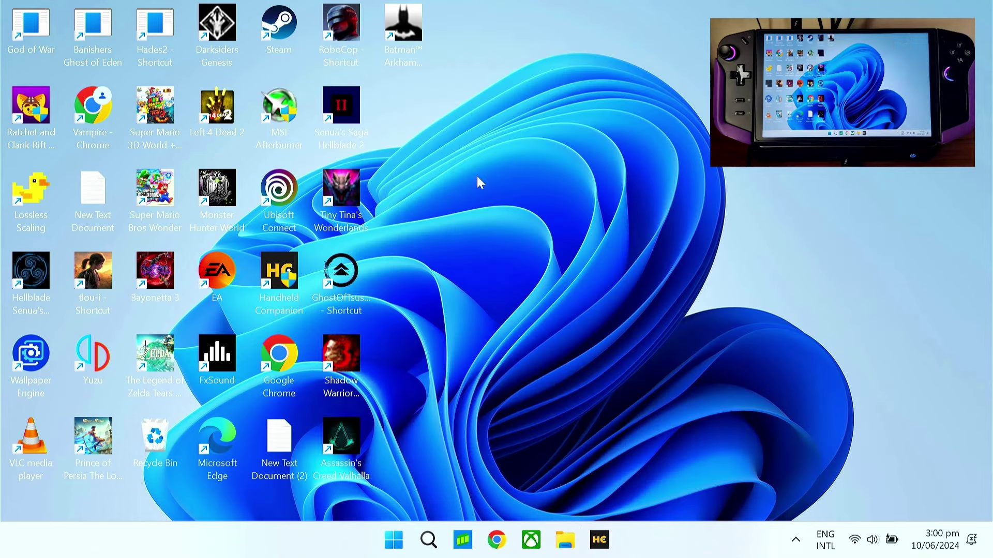
pyautogui.click(38, 127)
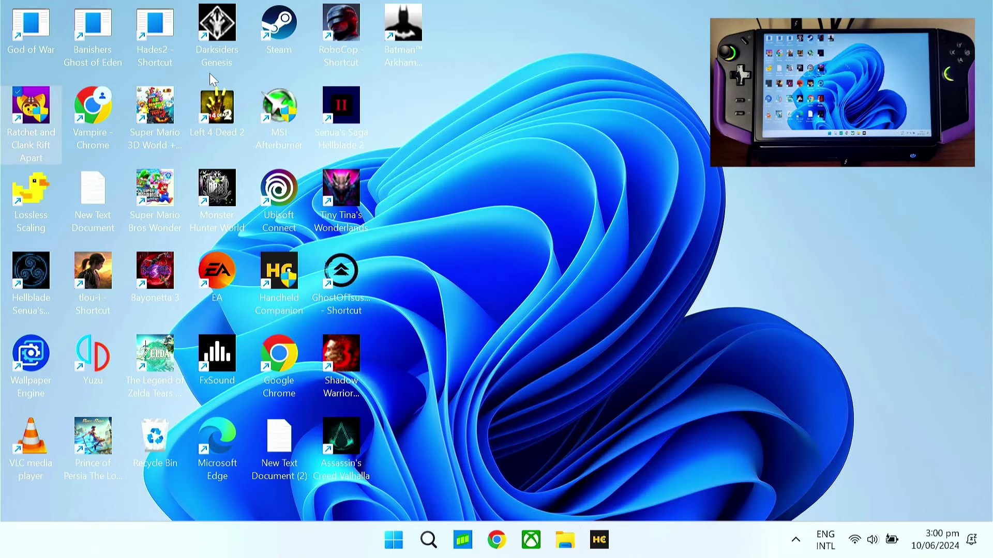
# Step: Launch Ratchet and Clank Rift Apart from the desktop, allow it through User Account Control, and open the game launcher's settings
pyautogui.doubleClick(39, 135)
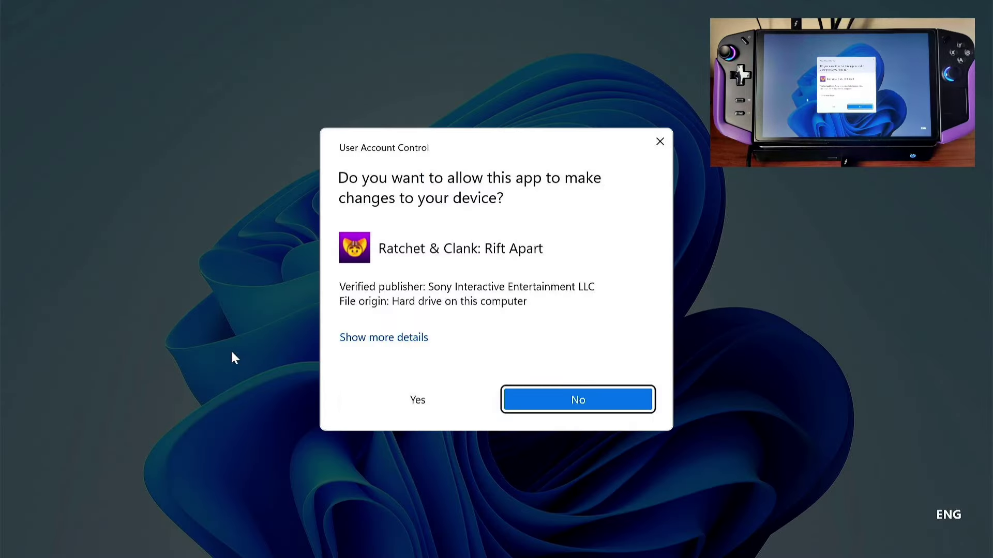
pyautogui.click(442, 405)
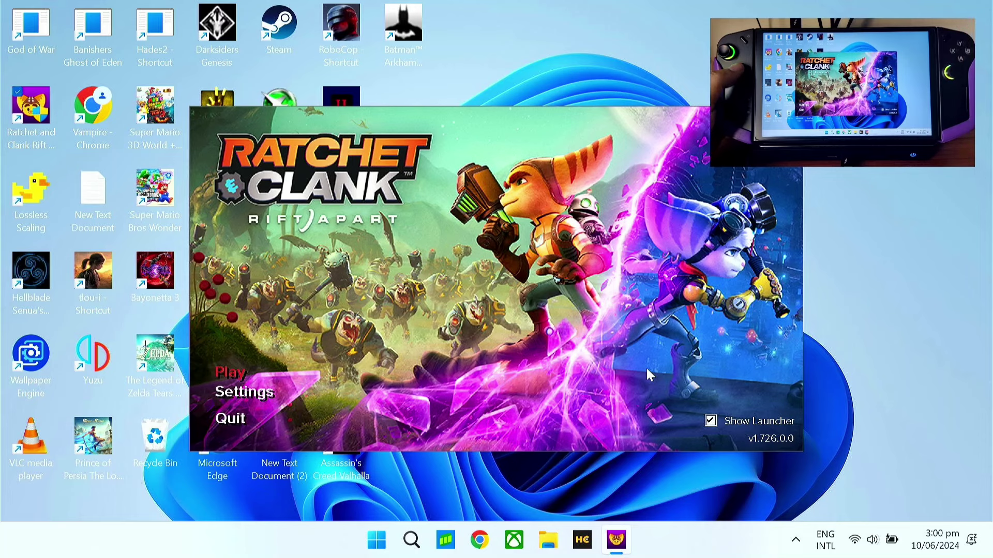
pyautogui.click(253, 396)
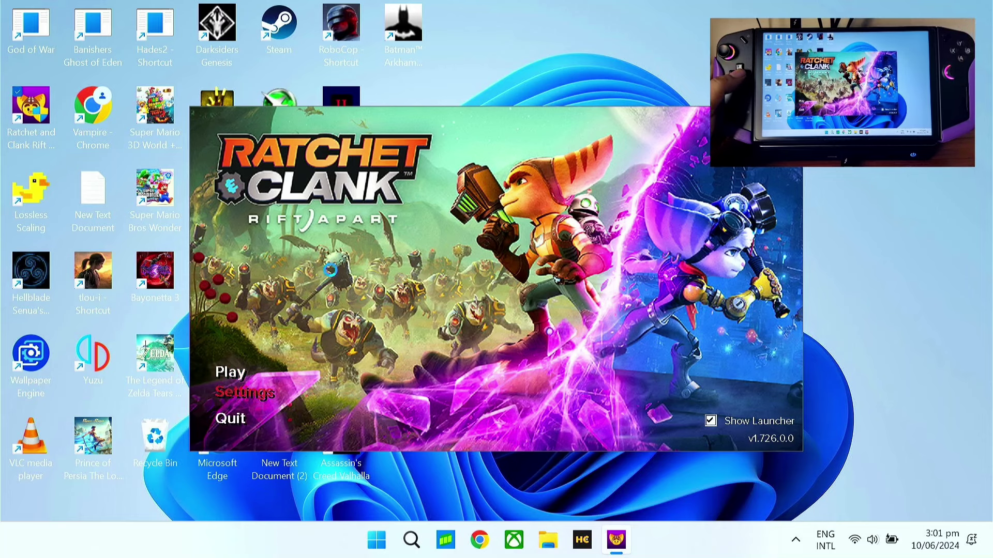
# Step: Set the graphics preset to Medium after trying the Low preset
pyautogui.click(321, 76)
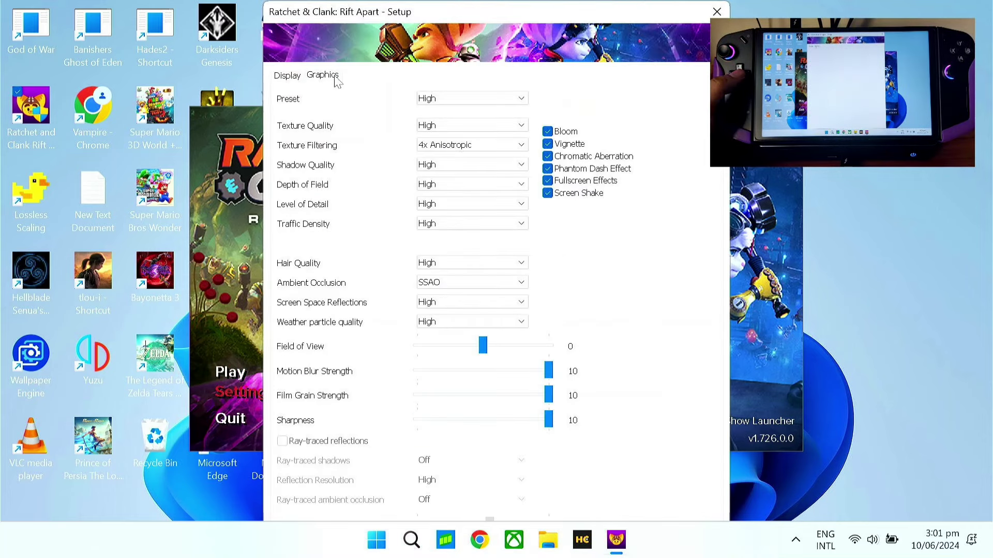
pyautogui.click(461, 99)
pyautogui.click(426, 122)
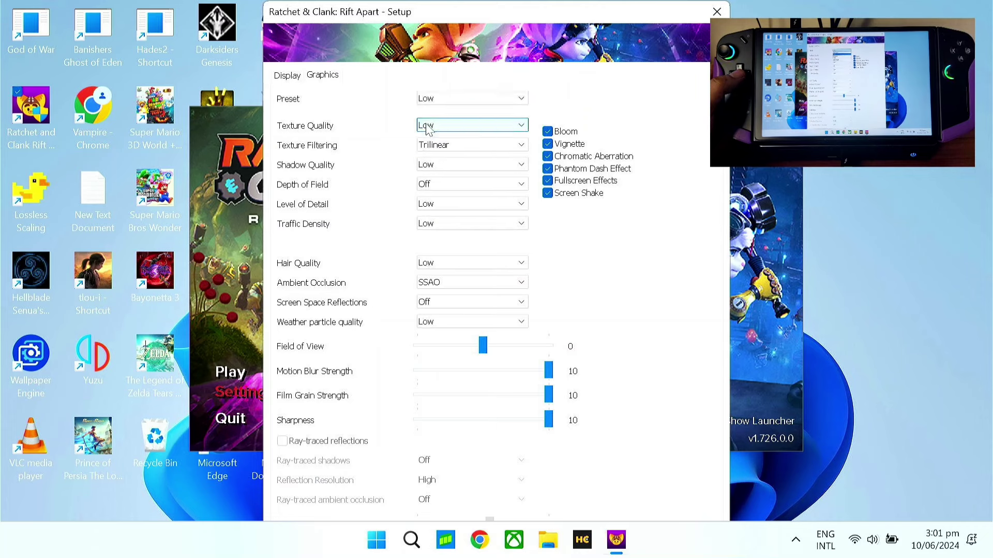
pyautogui.click(441, 100)
pyautogui.scroll(-1, 526, 136)
# Step: Turn off Bloom, Vignette, Chromatic Aberration, Phantom Dash Effect, Fullscreen Effects and Screen Shake in the graphics settings
pyautogui.click(559, 133)
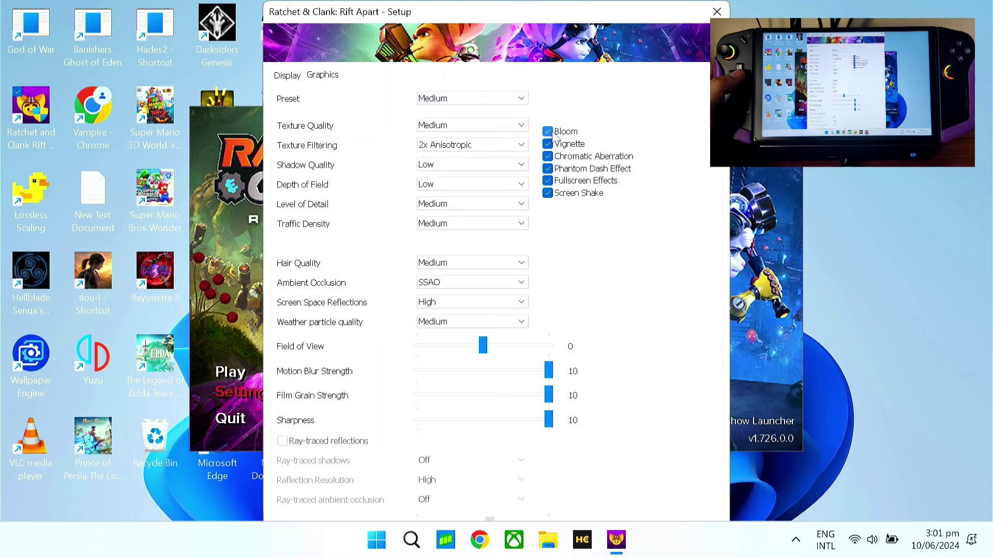
pyautogui.click(550, 132)
pyautogui.click(556, 158)
pyautogui.click(563, 169)
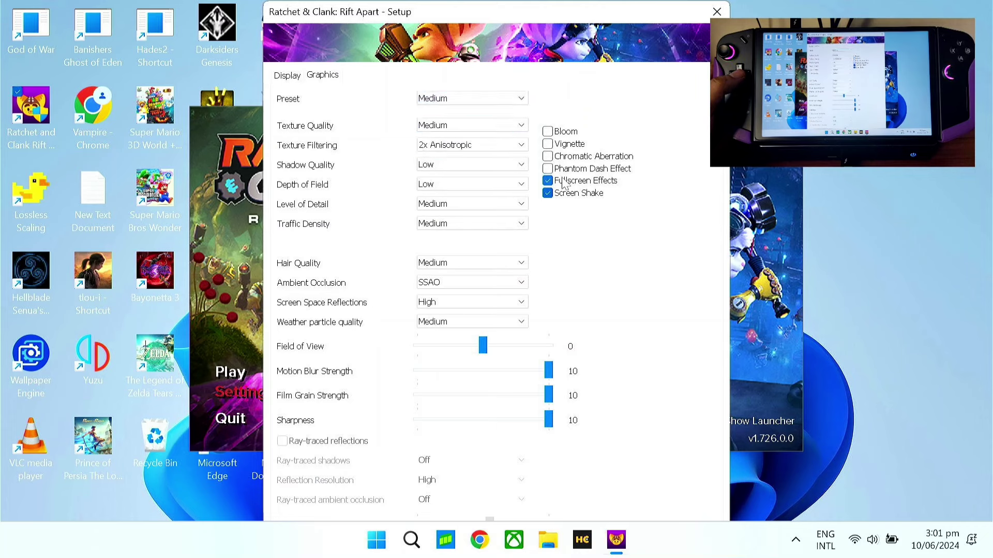
pyautogui.click(564, 181)
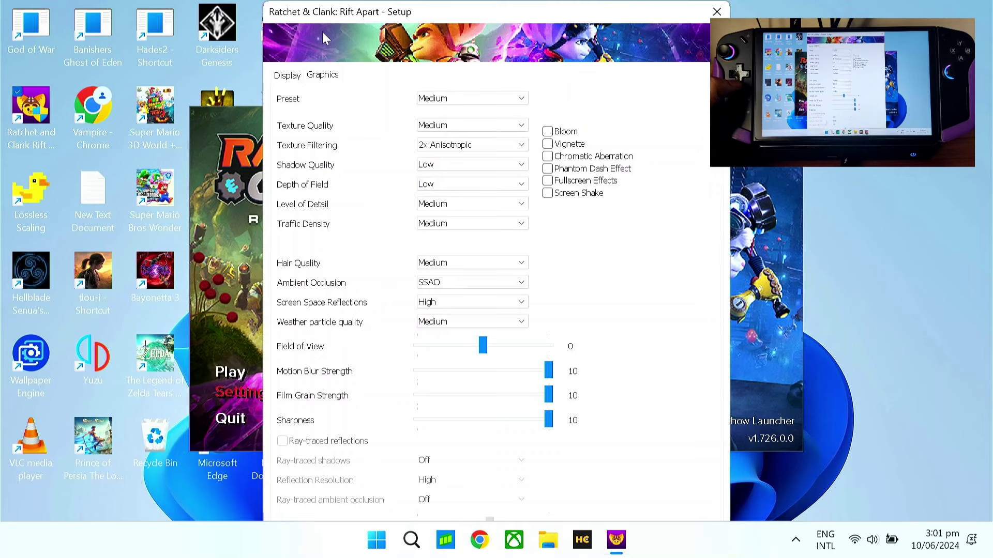
# Step: In the display settings, keep AMD FSR 2.1 as the upscale method and set Dynamic Resolution Scaling to Off
pyautogui.click(287, 76)
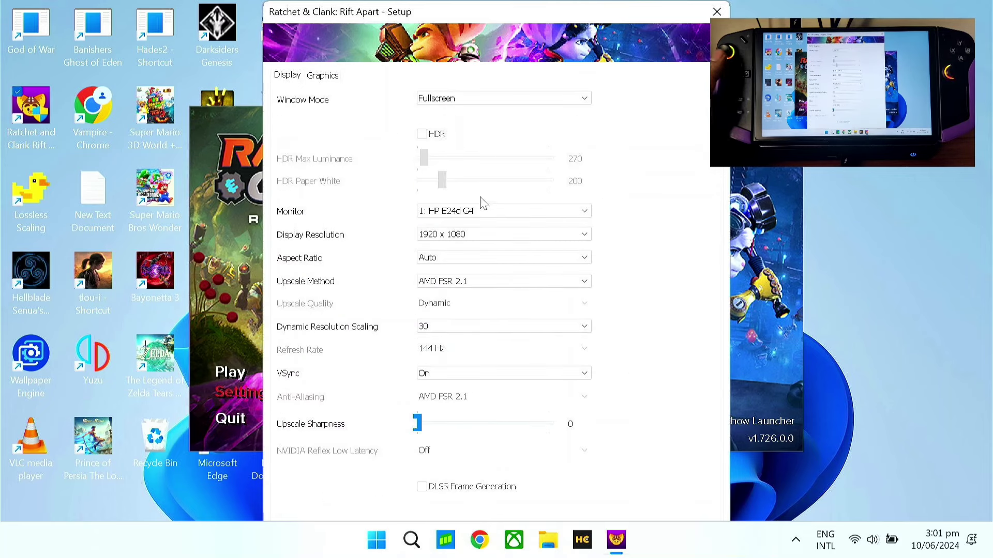
pyautogui.click(515, 286)
pyautogui.click(515, 286)
pyautogui.click(517, 327)
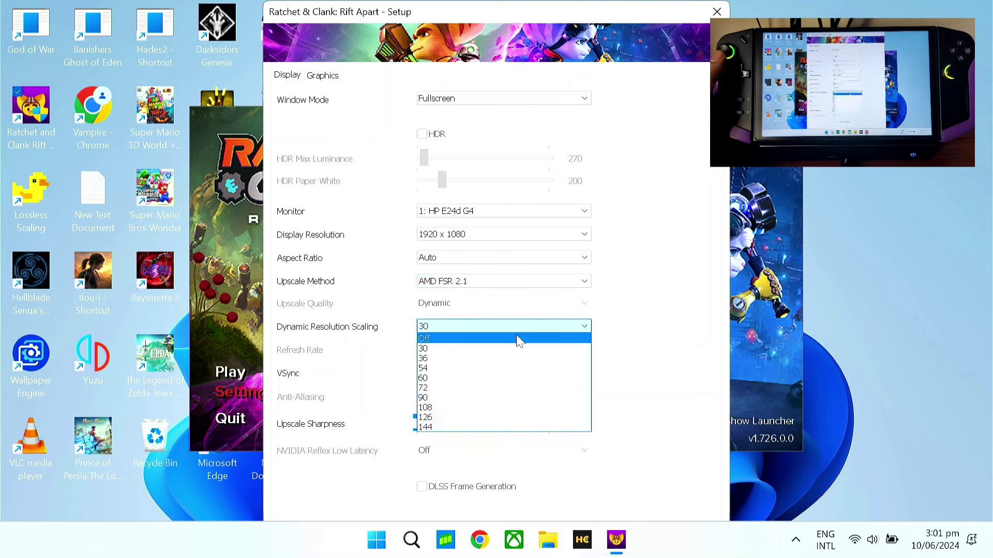
pyautogui.click(519, 339)
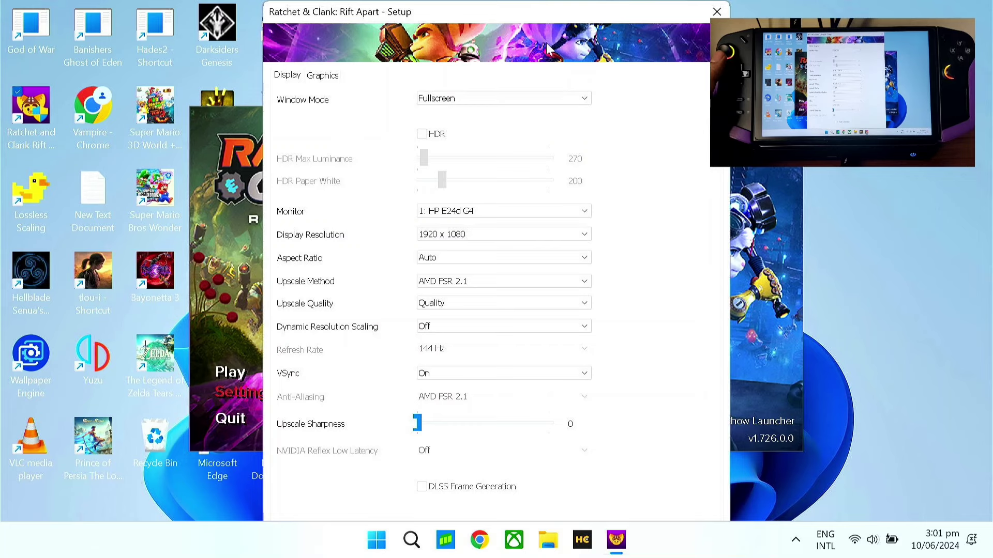
# Step: Close the setup window and start playing the game from its launcher
pyautogui.press('Escape')
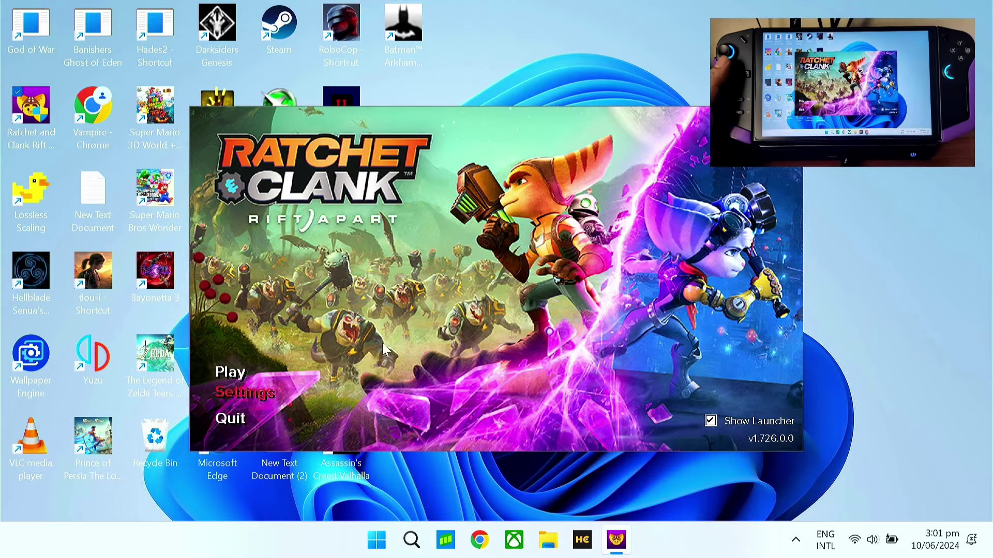
pyautogui.click(233, 369)
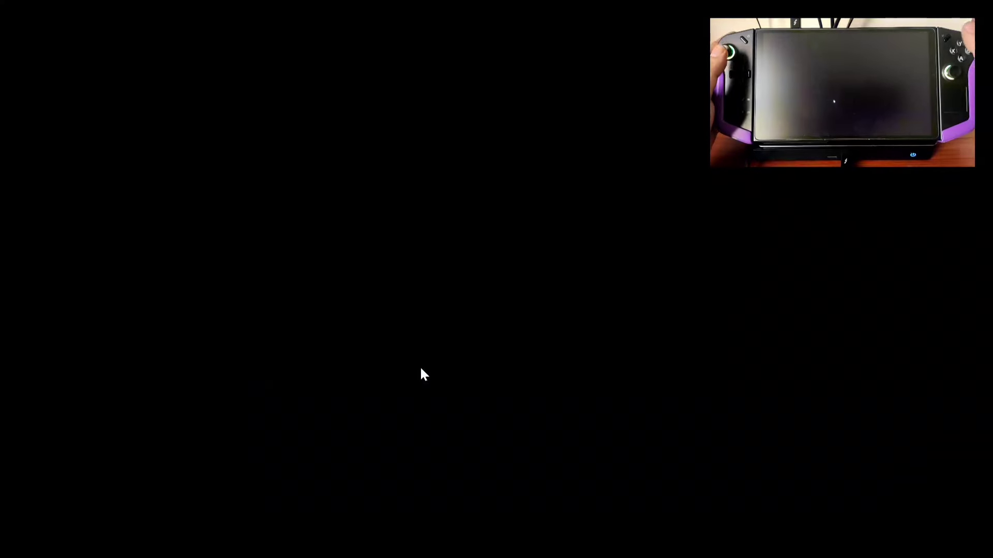